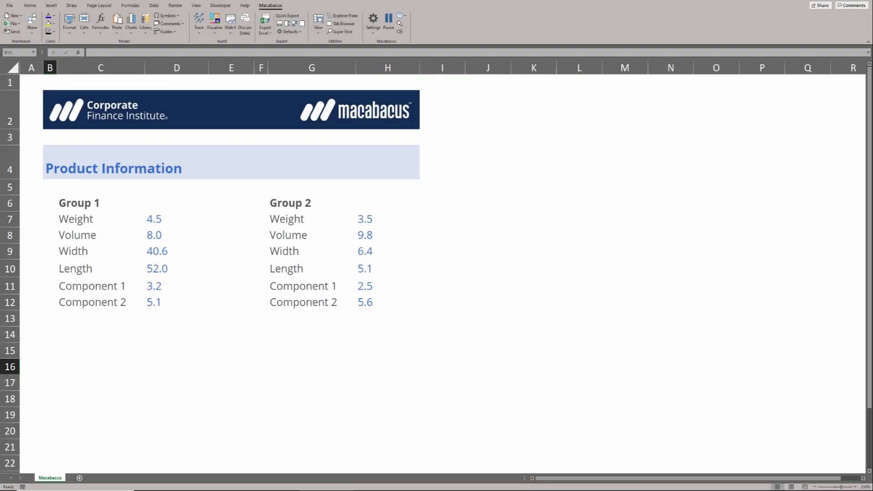
- Try the Macabacus horizontal, vertical and indent cycle shortcuts on the rows below the table
key("Down")
key("ctrl+shift+h")
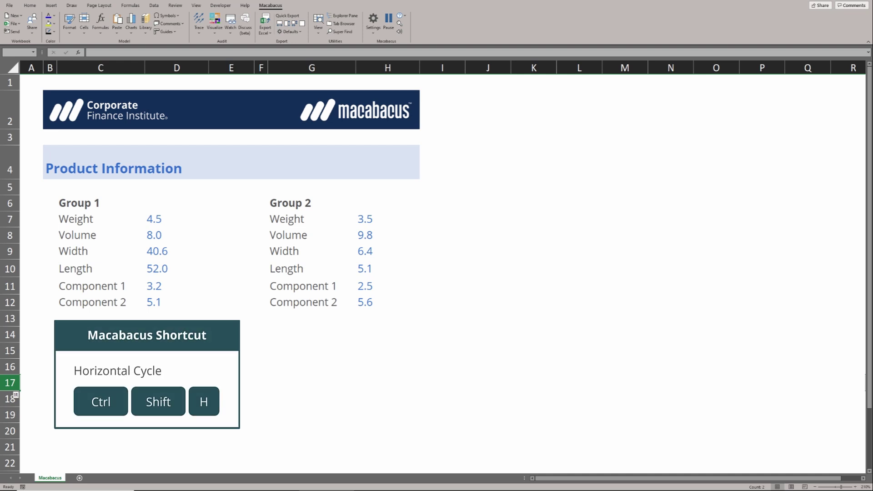
key("ctrl+shift+v")
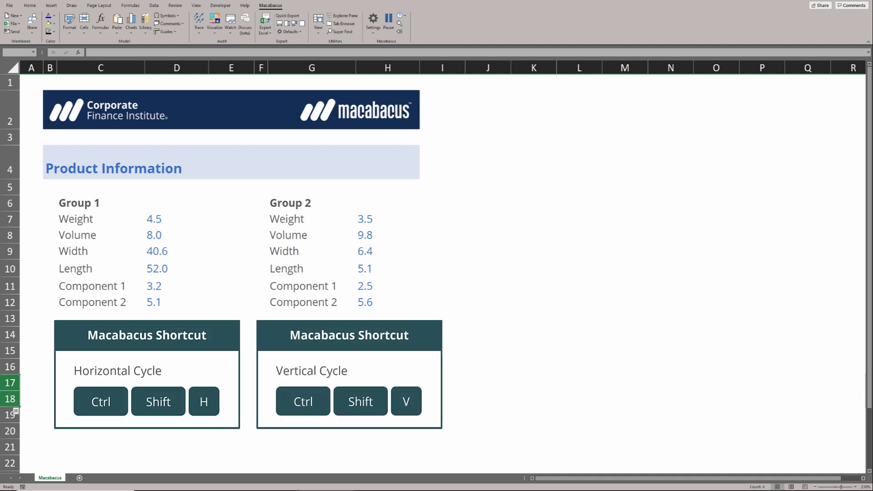
key("ctrl+shift+i")
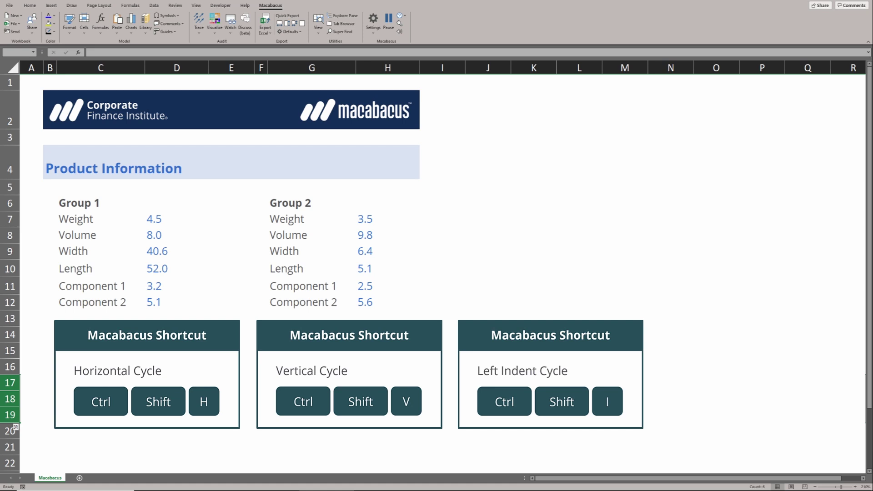
- Right-align the Group 1 values in D7:D12 with the Horizontal Cycle shortcut
left_click(100, 315)
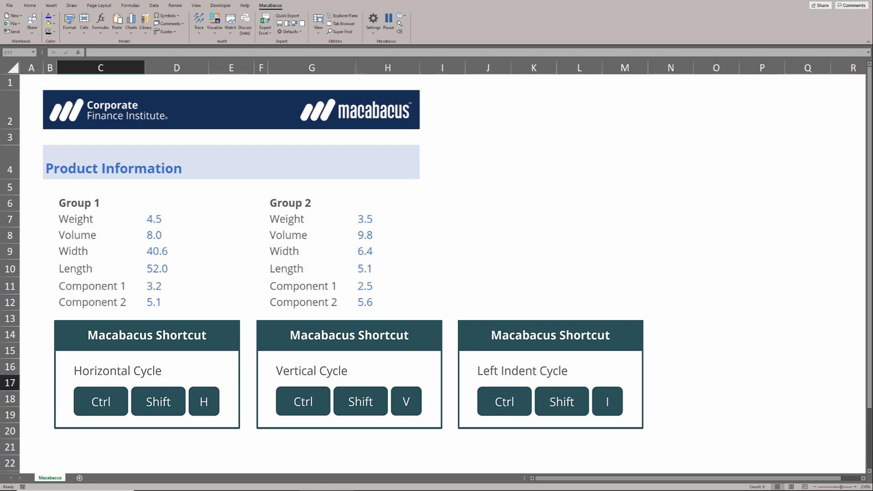
key("Up")
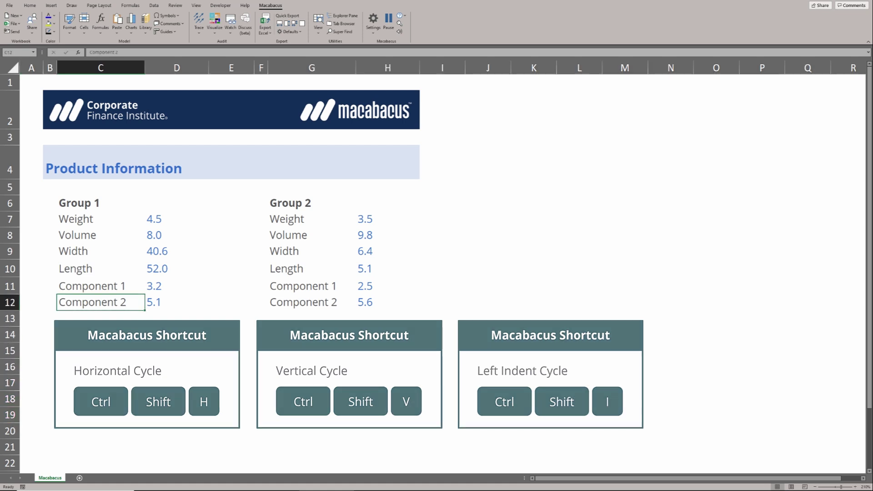
key("shift+Up")
key("shift+Up")
key("shift+Up")
key("shift+Up")
key("shift+Up")
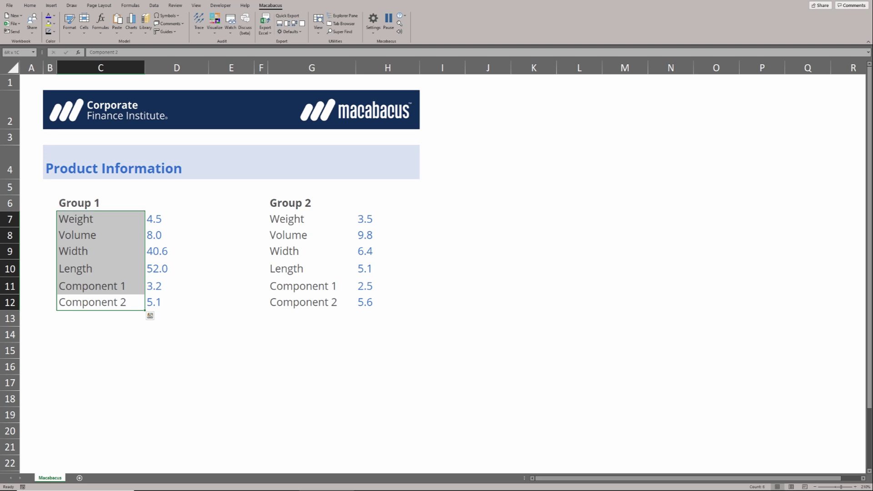
key("Right")
key("shift+Up")
key("shift+Up")
key("shift+Up")
key("shift+Up")
key("shift+Up")
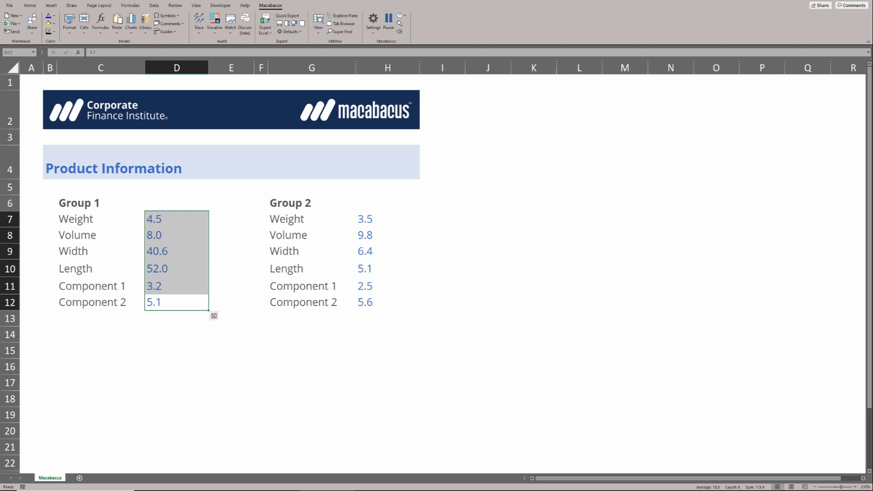
key("ctrl+shift+h")
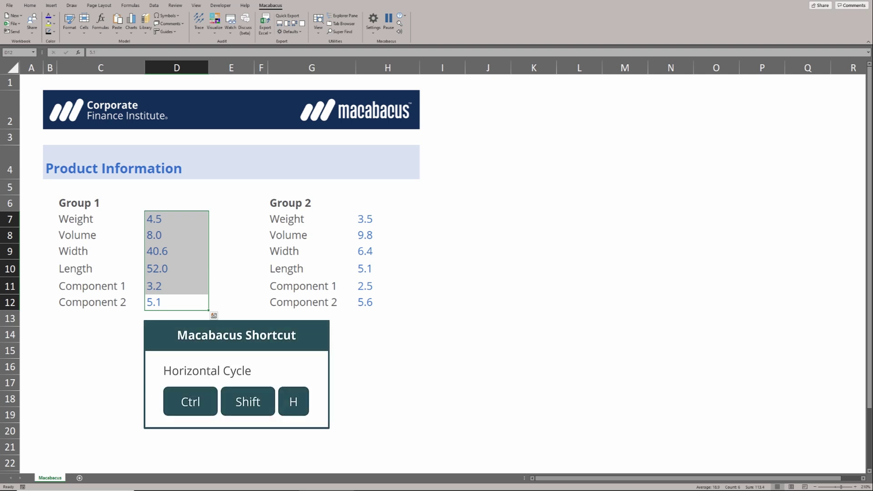
key("ctrl+shift+h")
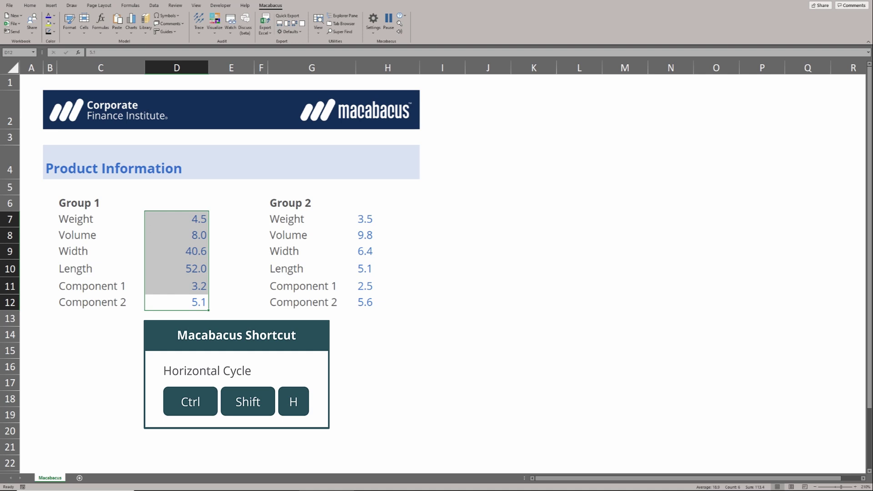
- Right-align the Group 2 values in H7:H12 the same way
key("Right")
key("Right")
key("Right")
key("Right")
key("shift+Up")
key("shift+Up")
key("shift+Up")
key("shift+Up")
key("shift+Up")
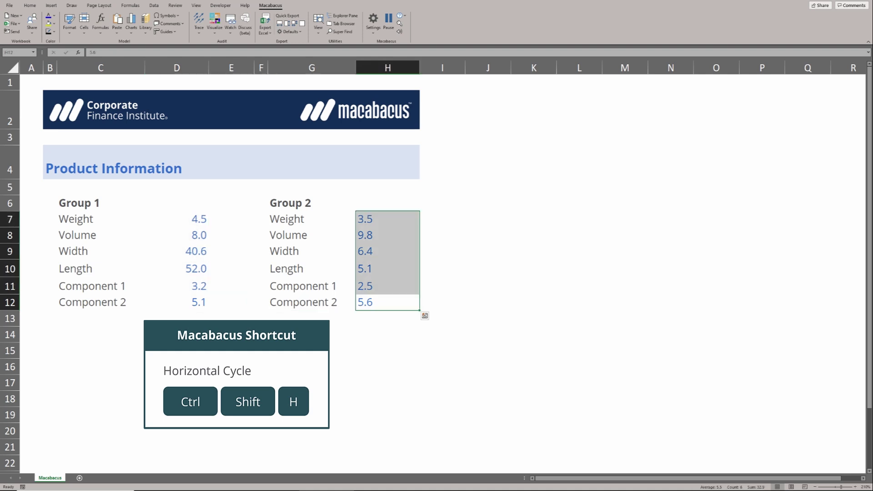
key("ctrl+shift+h")
key("ctrl+shift+h")
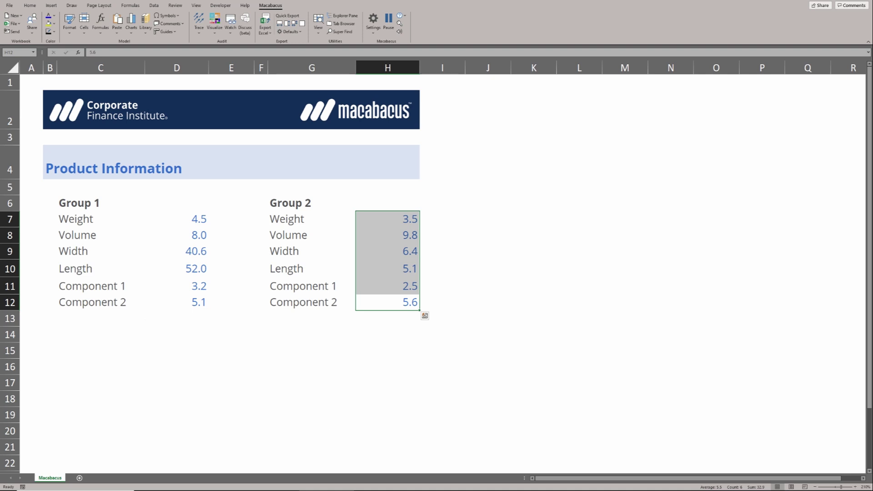
left_click_drag(396, 219, 396, 300)
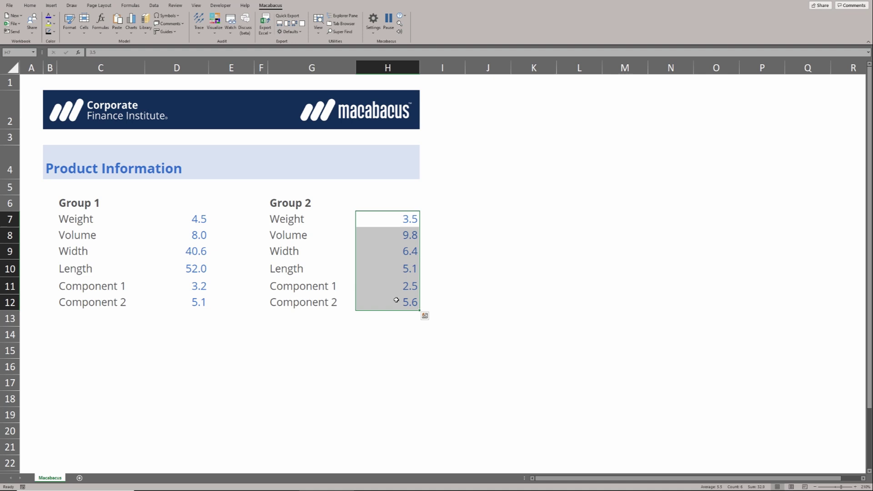
- Center the Product Information title across C4:H4 using Center Across Selection
key("Up")
key("Up")
key("Up")
key("ctrl+shift+Left")
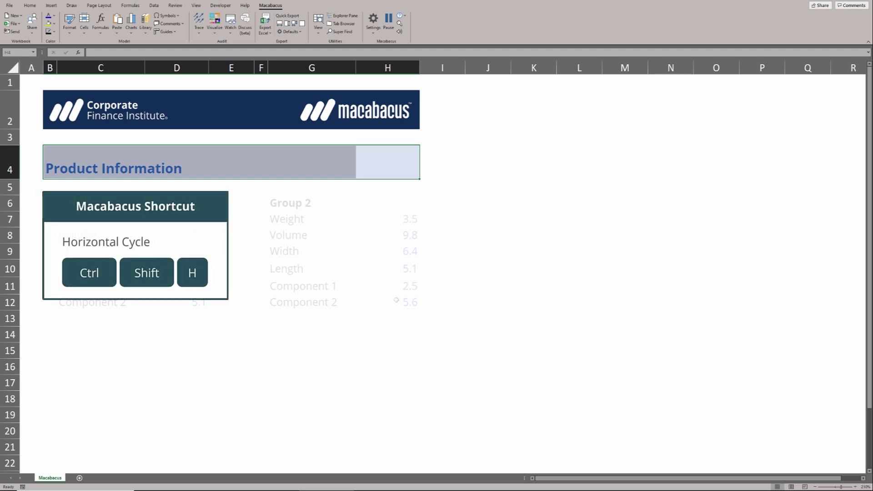
key("ctrl+shift+h")
key("ctrl+shift+h")
key("ctrl+shift+h")
key("ctrl+shift+h")
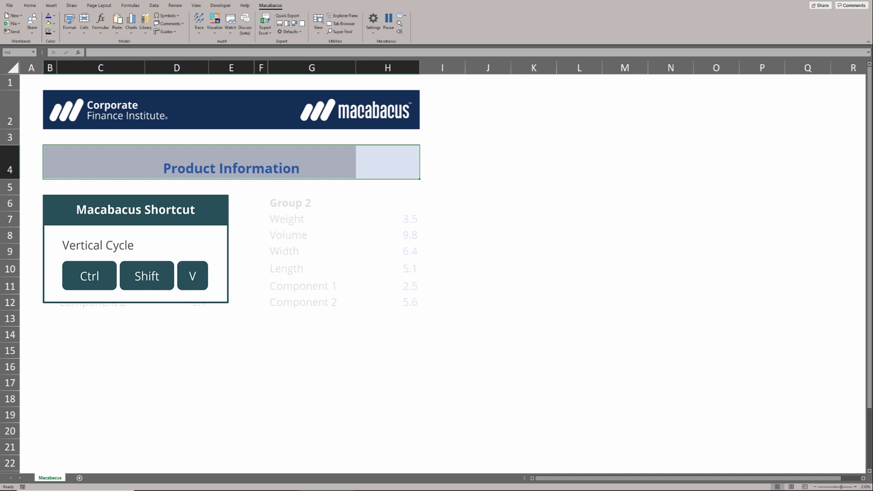
- Cycle the C4:H4 title's vertical alignment until it is middle-aligned
key("ctrl+shift+v")
key("ctrl+shift+v")
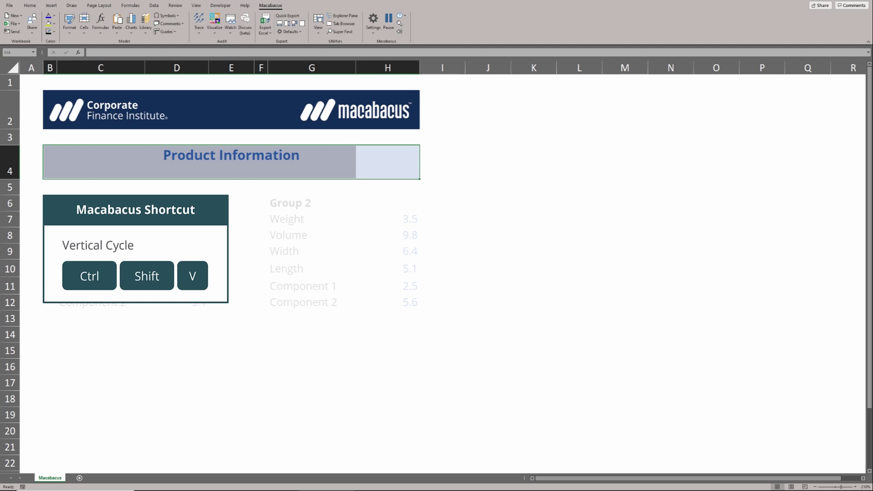
key("ctrl+shift+v")
key("ctrl+shift+v")
key("ctrl+shift+v")
key("ctrl+shift+v")
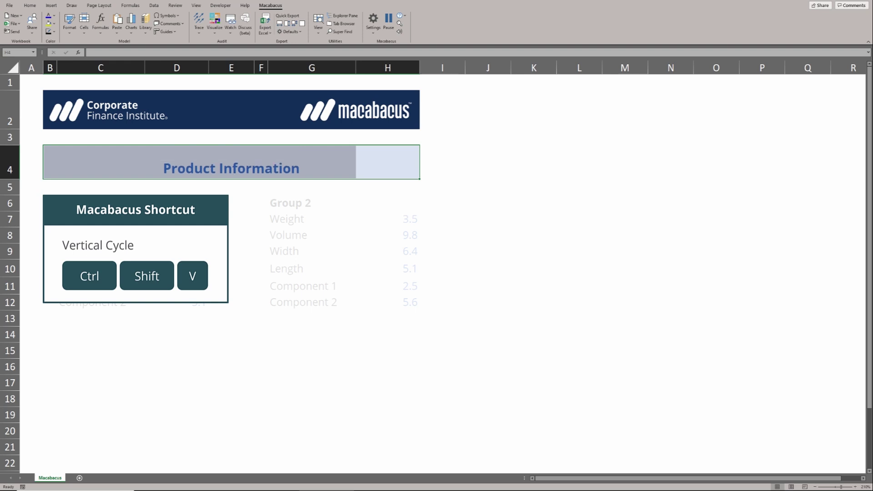
key("ctrl+shift+v")
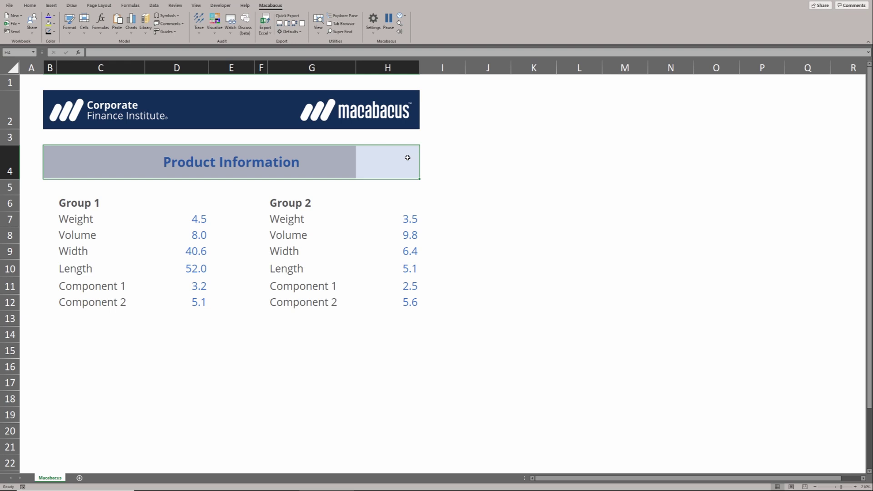
- Indent Group 1 labels C7:C12 one level, and Component 1 and 2 (C11:C12) one level deeper
key("Down")
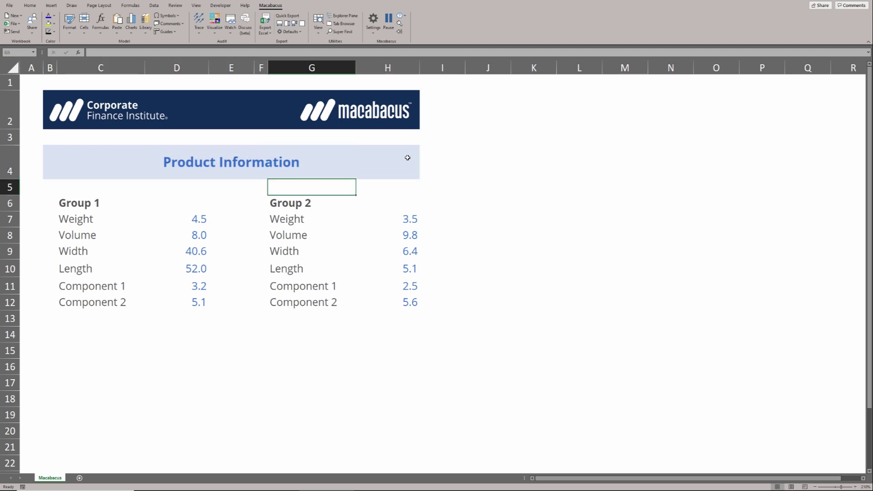
key("Down")
key("Down")
key("Left")
key("Left")
key("Left")
key("Left")
key("ctrl+shift+Down")
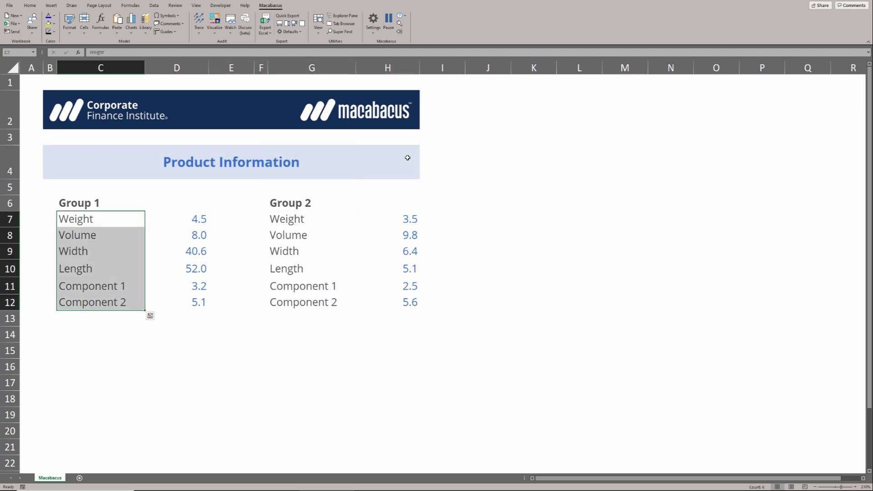
key("ctrl+shift+i")
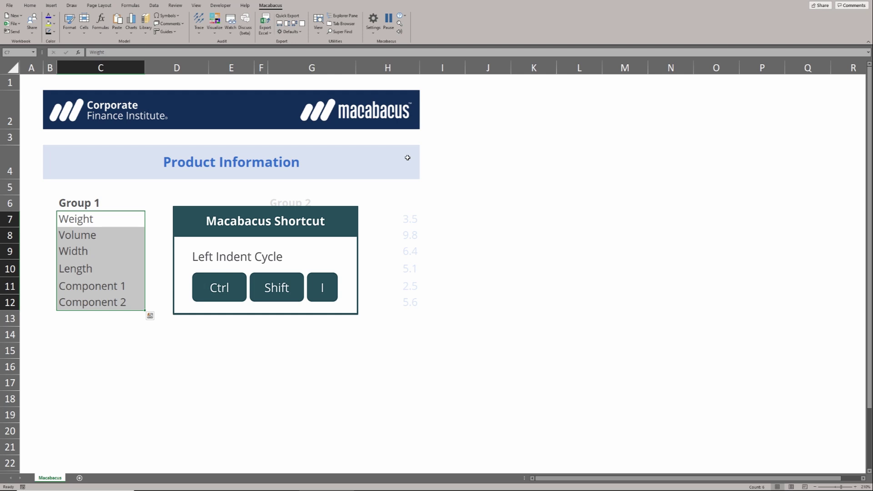
key("ctrl+shift+i")
key("ctrl+Down")
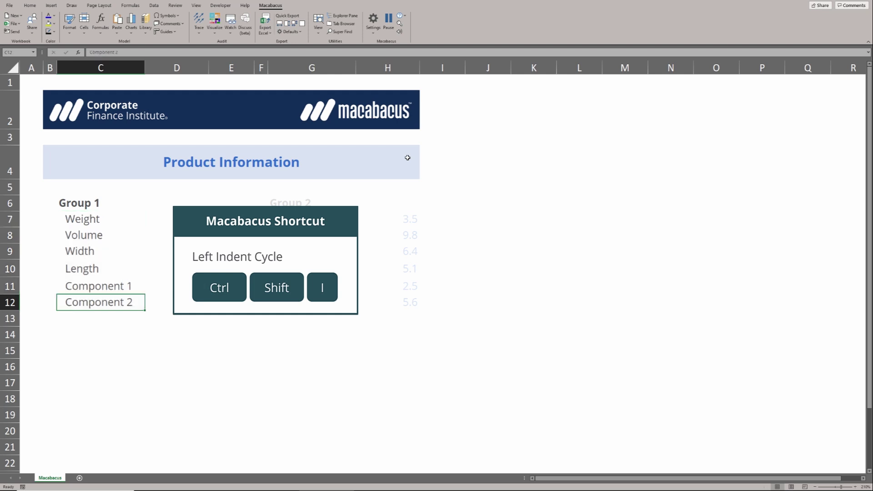
key("Up")
key("shift+Down")
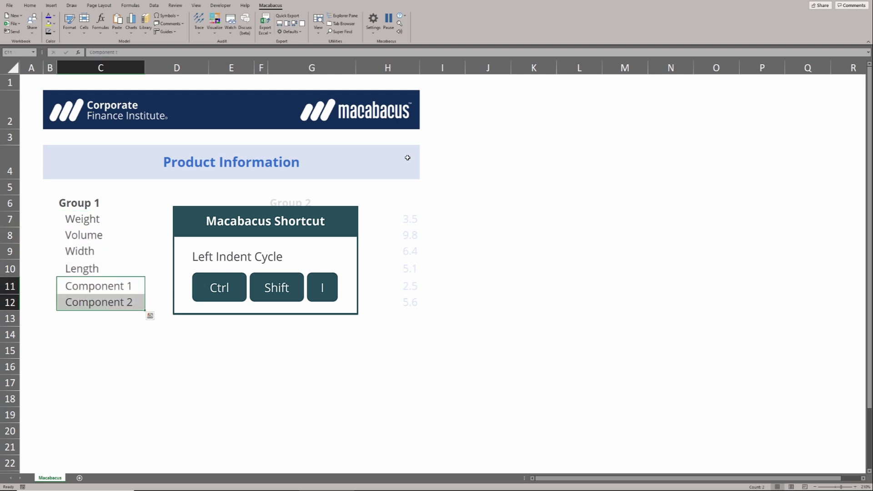
key("ctrl+shift+i")
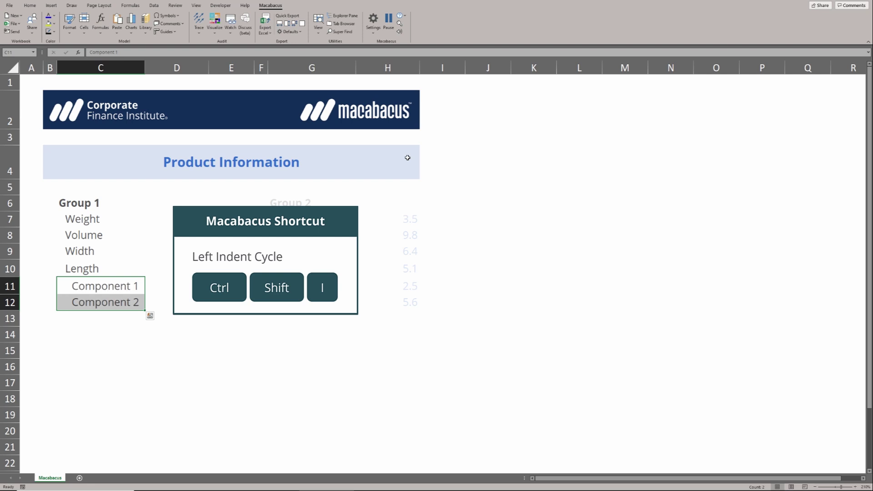
- Indent Group 2 labels G7:G12 one level, and Component 1 and 2 (G11:G12) one level deeper
key("Right")
key("Right")
key("Right")
key("Right")
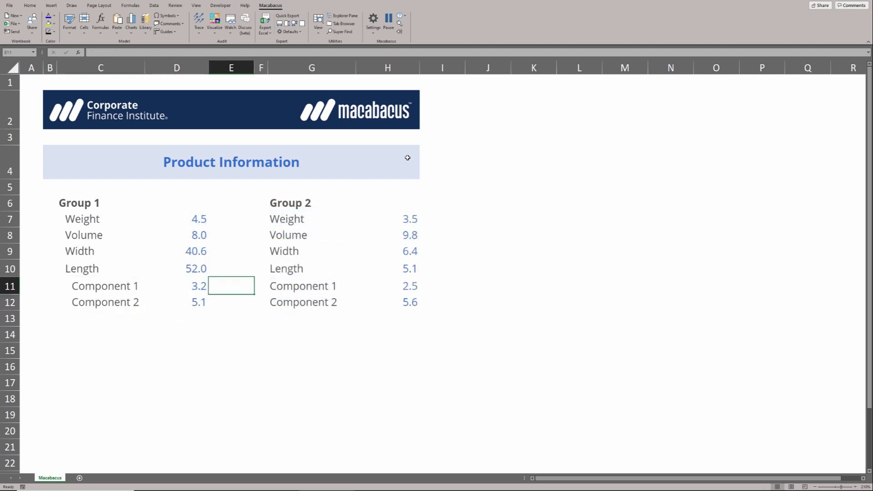
key("ctrl+Up")
key("Down")
key("ctrl+shift+Down")
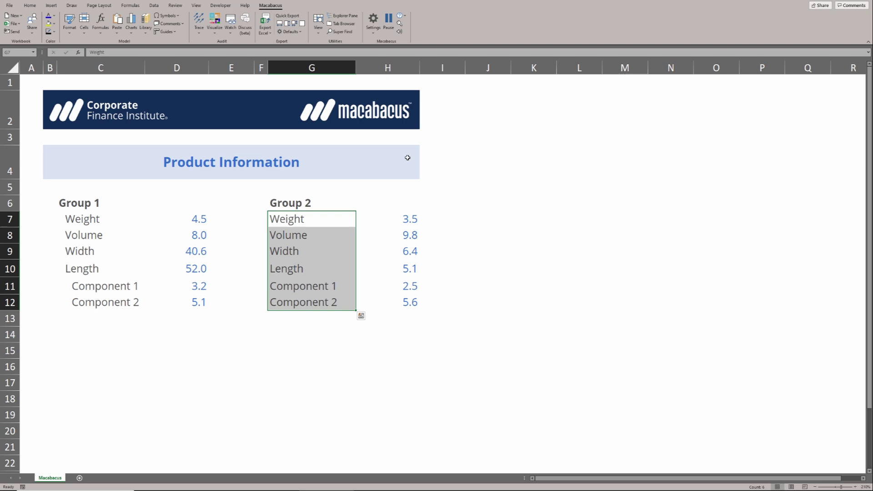
key("ctrl+shift+i")
key("Down")
key("Down")
key("Down")
key("Down")
key("shift+Down")
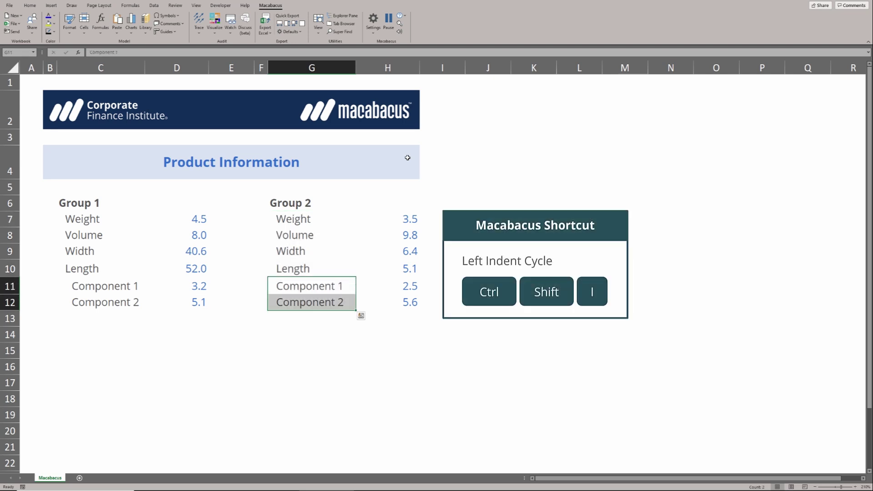
key("ctrl+shift+i")
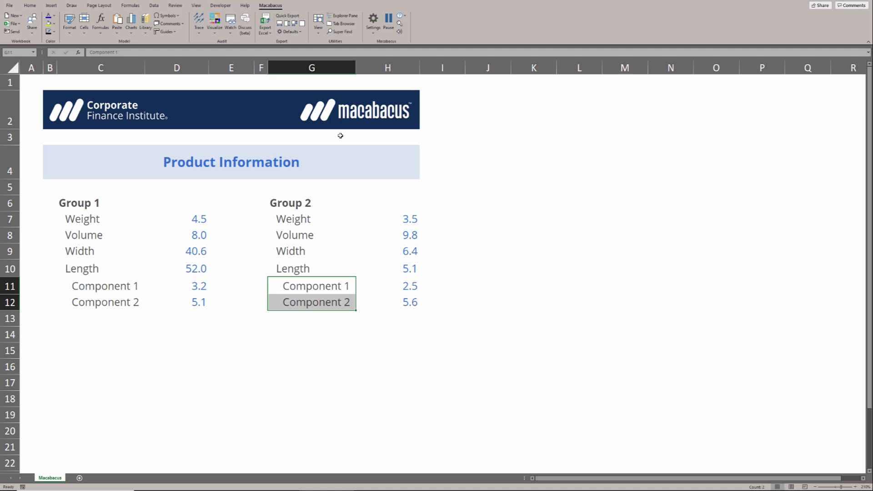
- Inspect the title row cells, select B4:H4 and show Excel's Home formatting commands
key("Up")
key("Up")
key("Up")
key("Up")
key("Up")
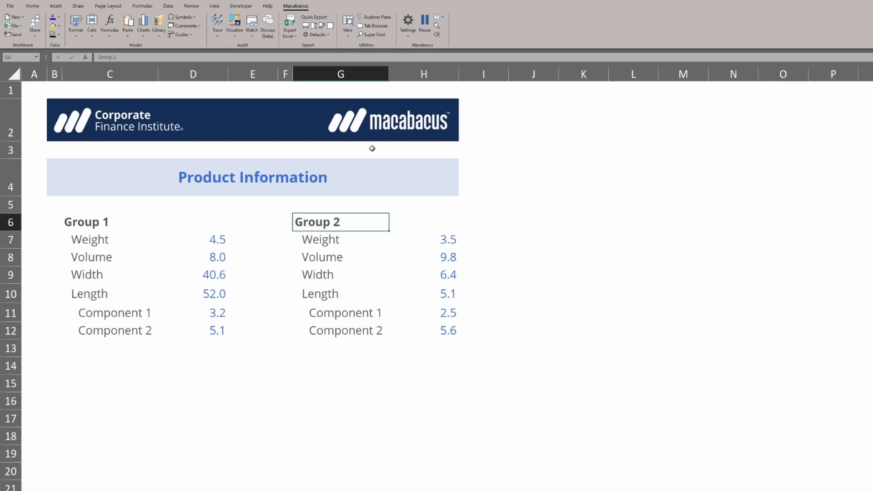
key("Up")
key("Up")
key("Right")
key("Left")
key("Left")
key("Left")
key("Left")
key("Left")
key("Left")
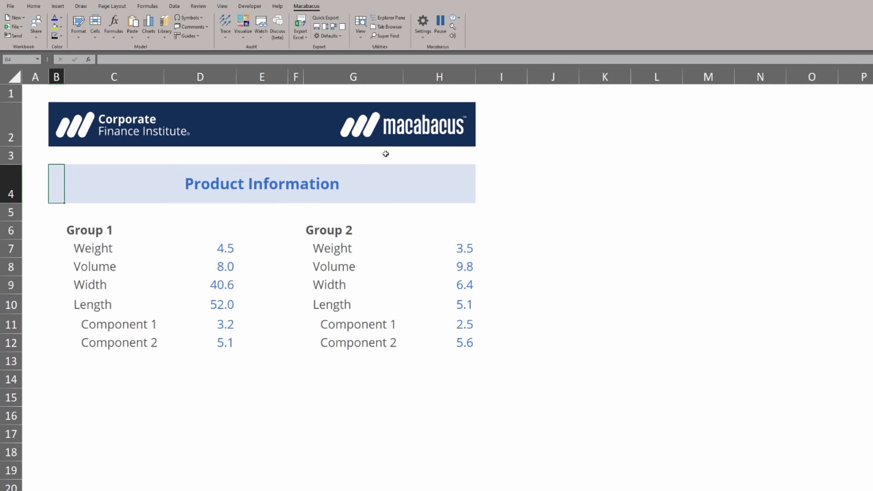
key("Right")
key("Right")
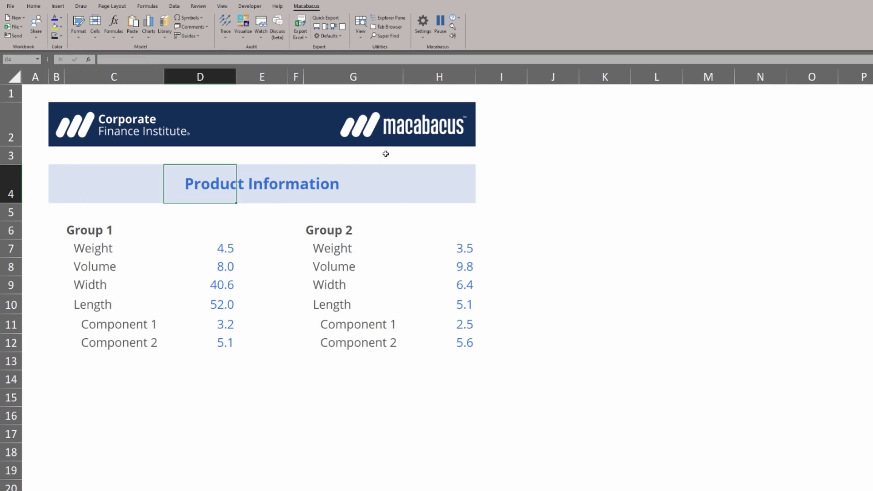
key("Right")
key("Right")
key("Right")
key("Right")
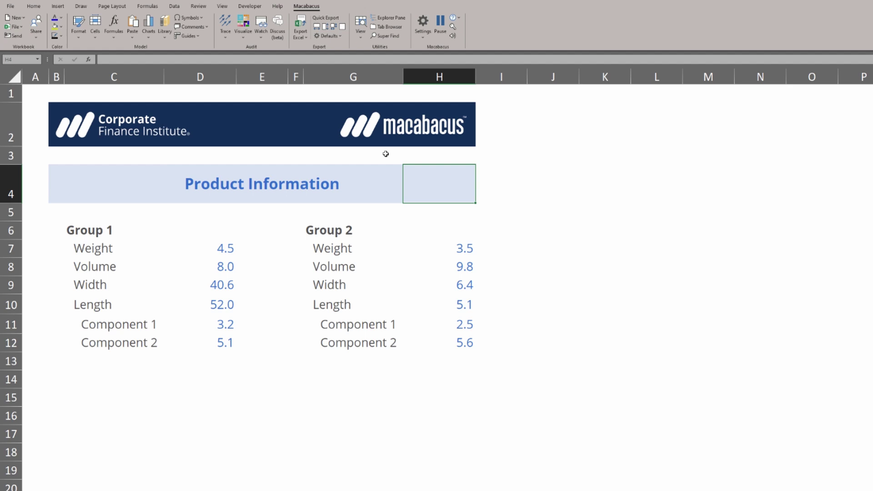
key("shift+Left")
key("shift+Left")
key("shift+Left")
key("shift+Left")
key("shift+Left")
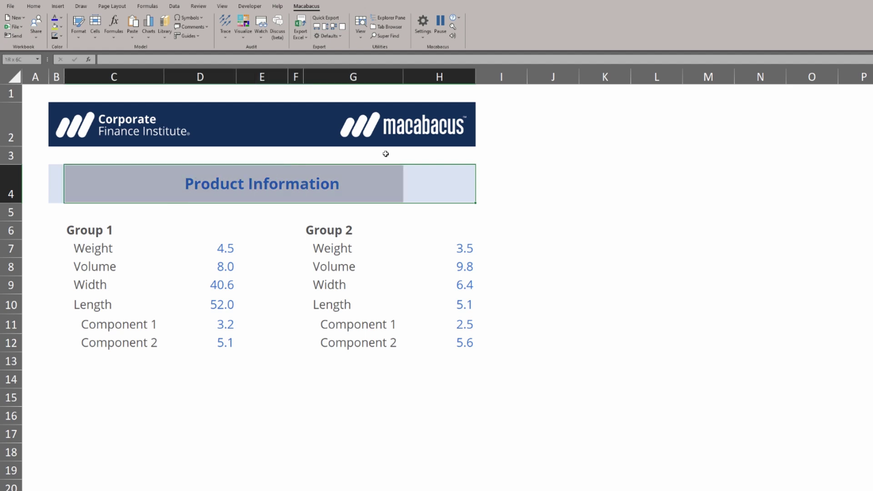
key("shift+Left")
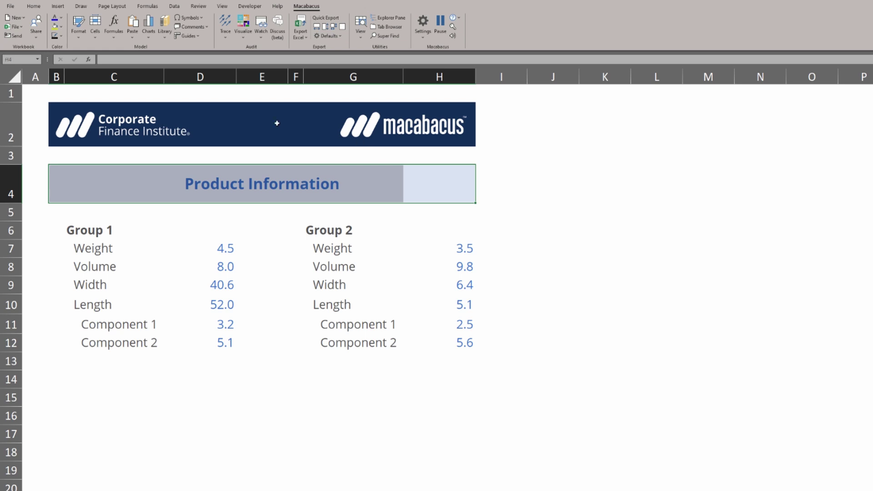
left_click(34, 6)
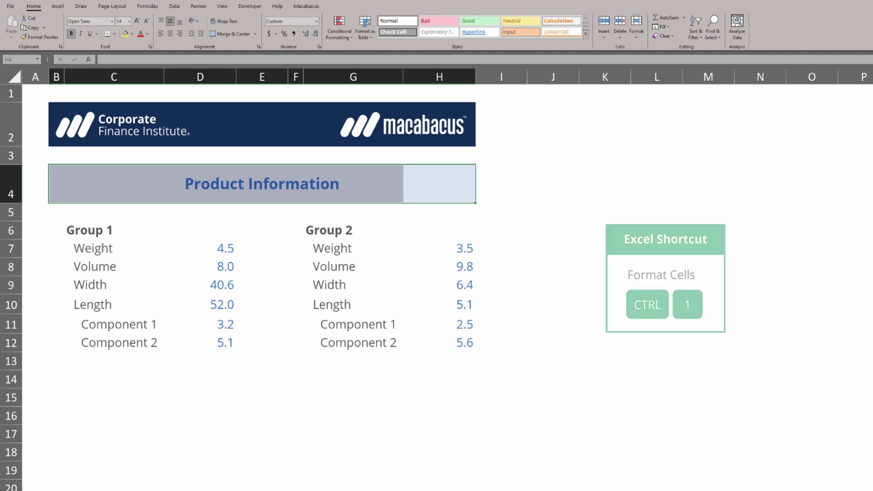
key("ctrl+1")
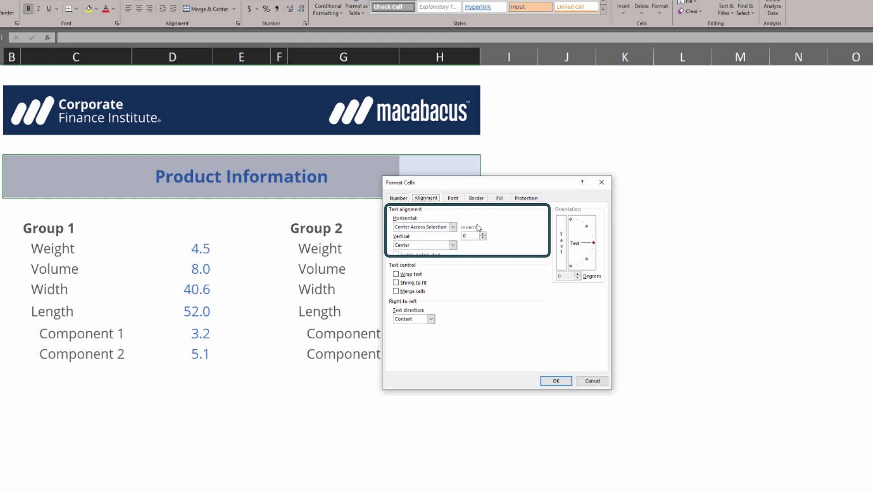
left_click(591, 382)
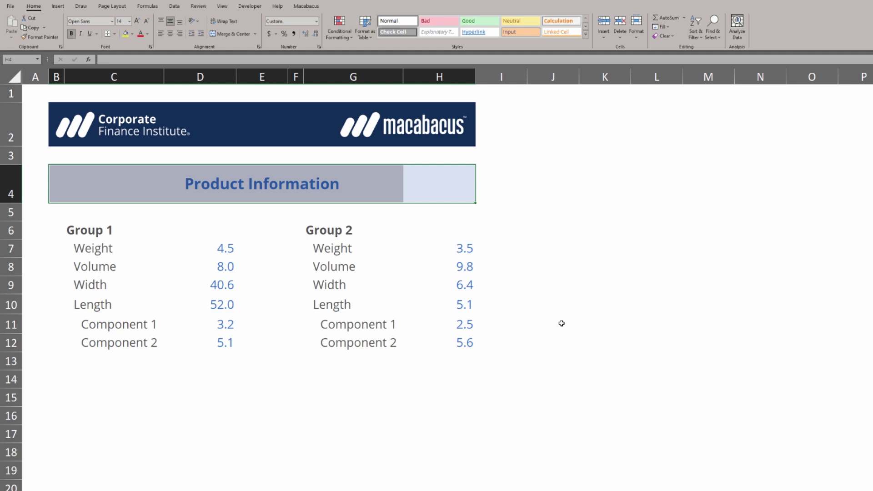
key("Down")
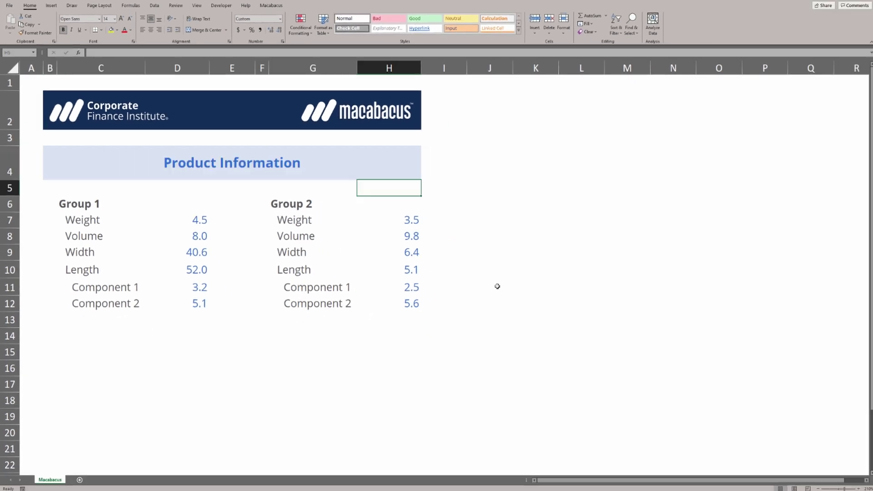
key("Down")
key("Left")
key("ctrl+Down")
key("Down")
key("Down")
key("Down")
key("Down")
key("Down")
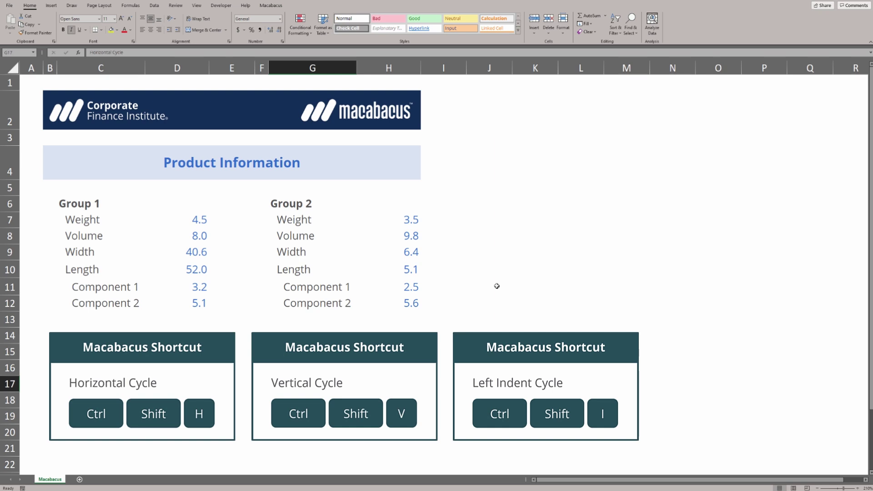
key("shift+Down")
key("shift+Down")
key("shift+space")
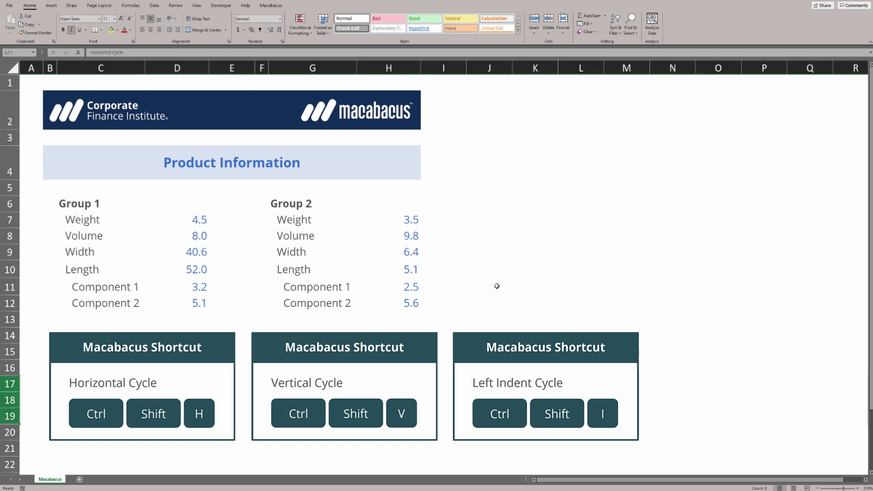